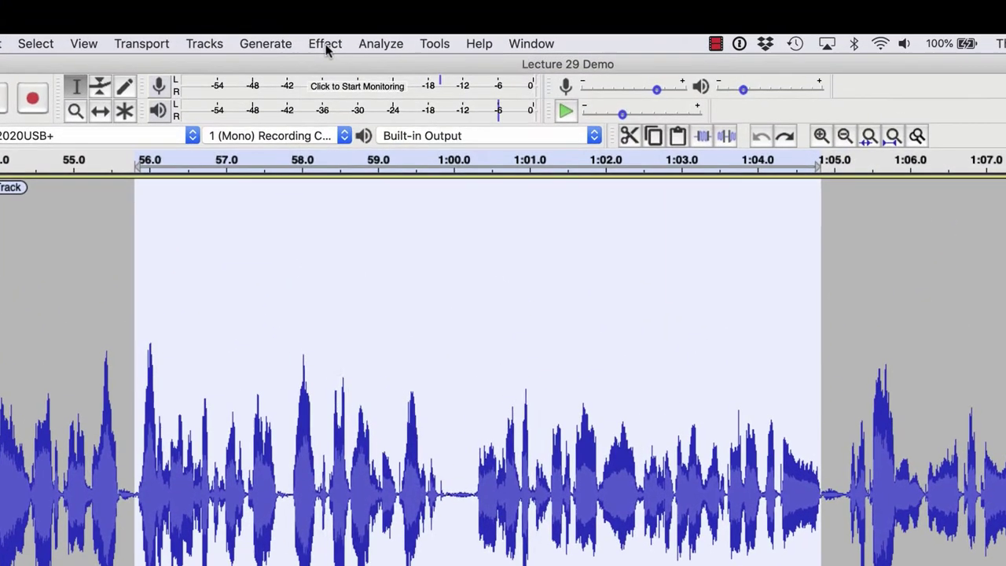
- Open the High-Pass Filter effect and preview it at the default 1000 Hz, 6 dB roll-off
click(357, 7)
scroll(375, 337, down, 10)
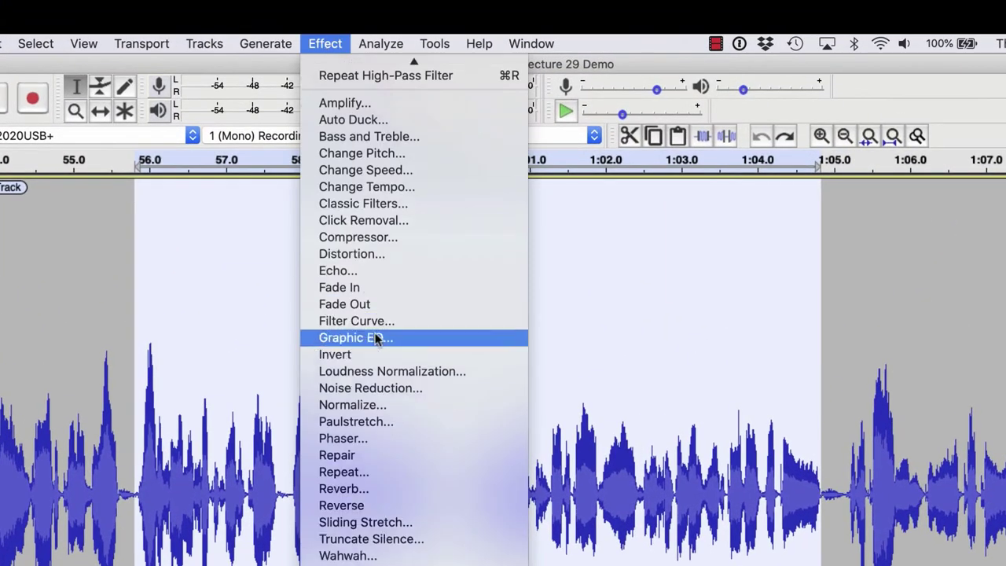
scroll(376, 337, down, 2)
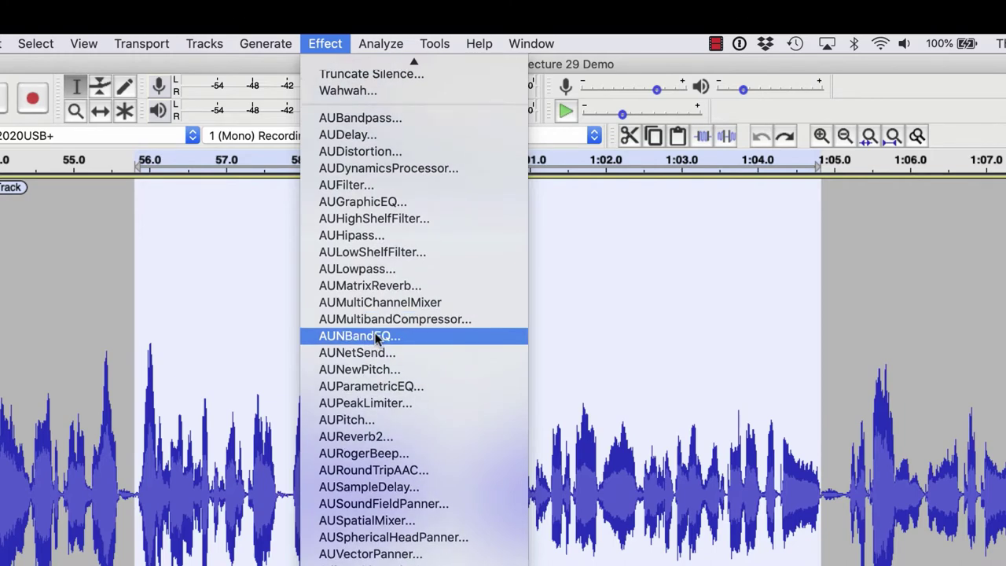
scroll(374, 485, down, 1)
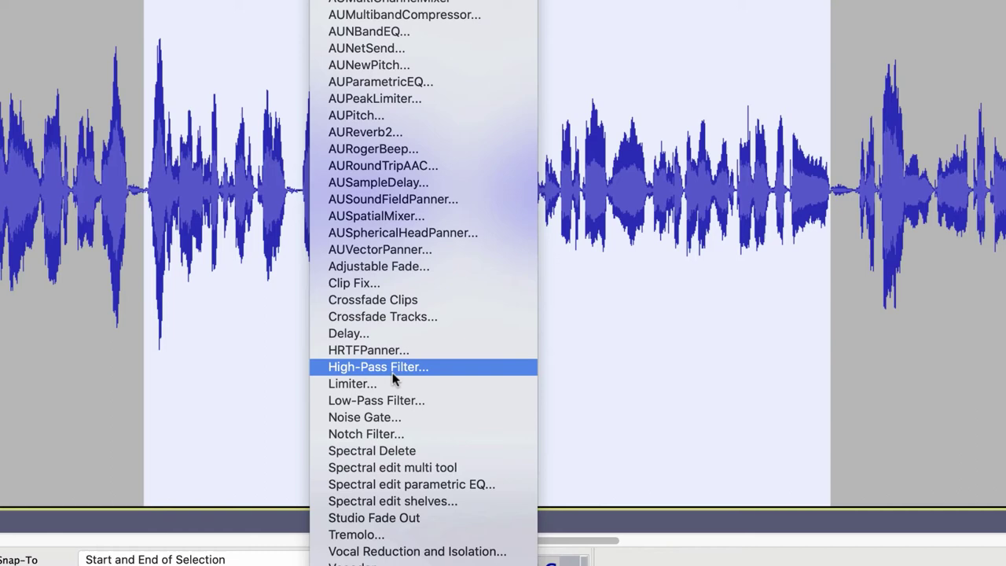
click(391, 371)
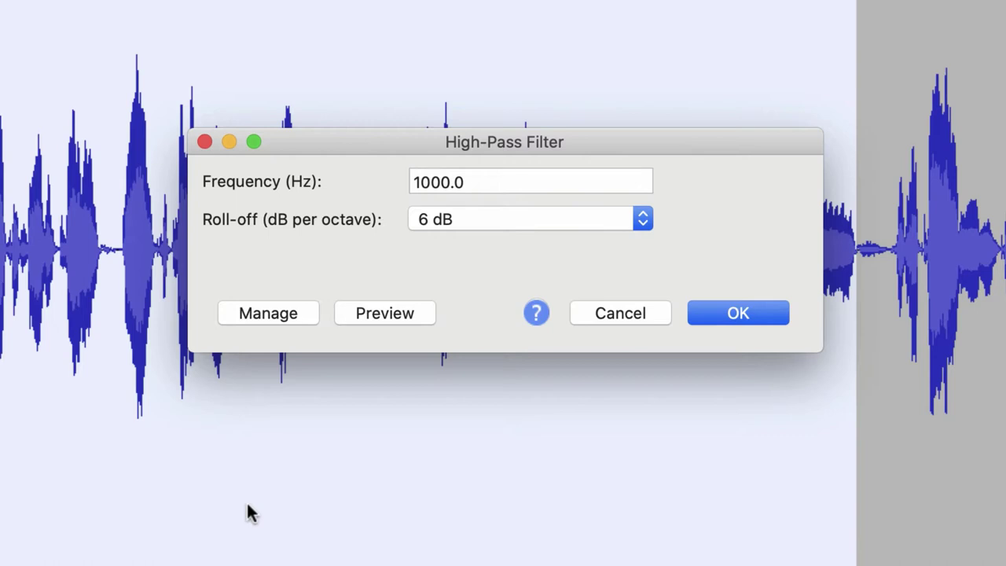
click(389, 312)
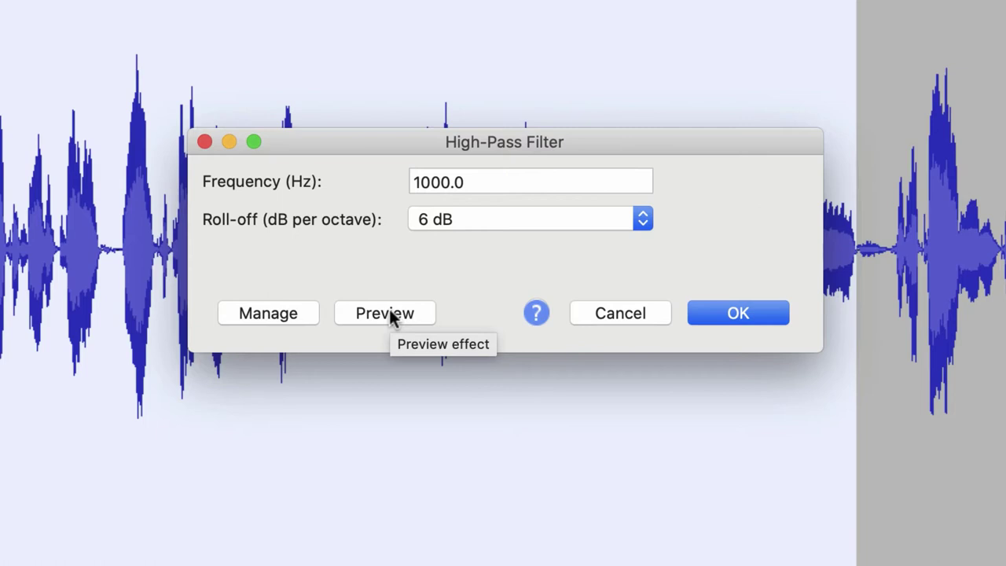
- Change the high-pass roll-off to 36 dB per octave and preview it at 1000 Hz
click(645, 222)
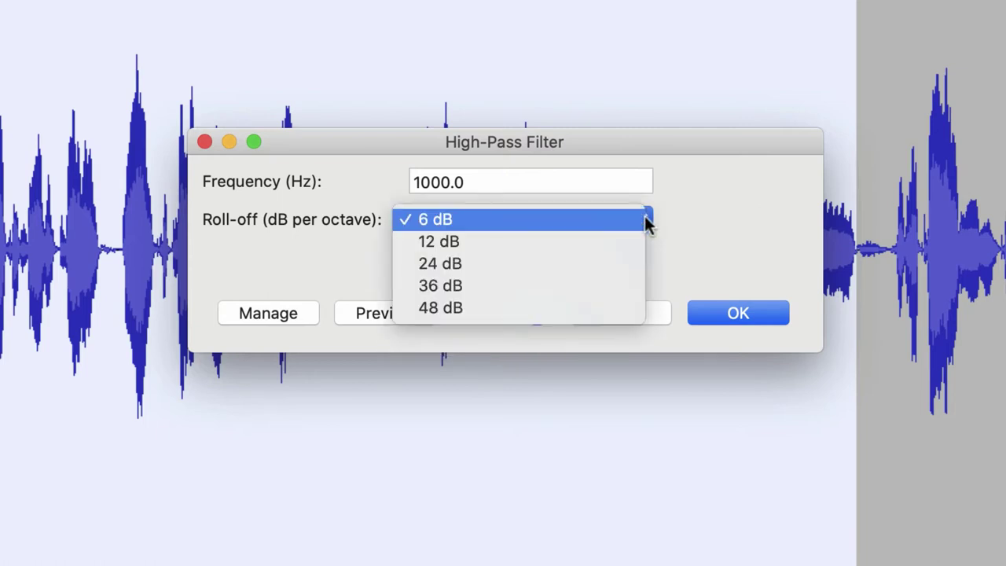
click(467, 288)
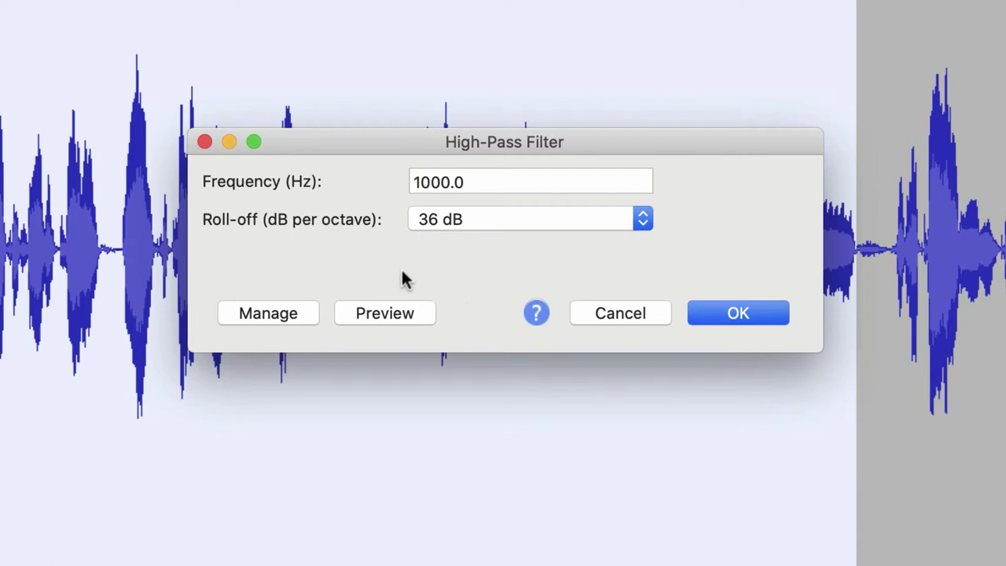
click(385, 309)
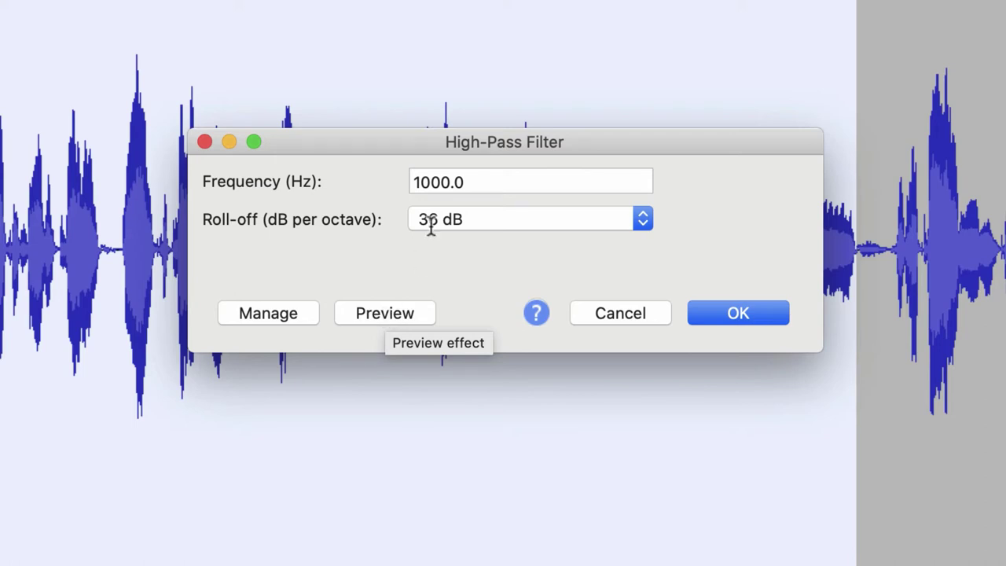
- Set the high-pass frequency to 2000 Hz with 6 dB roll-off and preview it
click(420, 182)
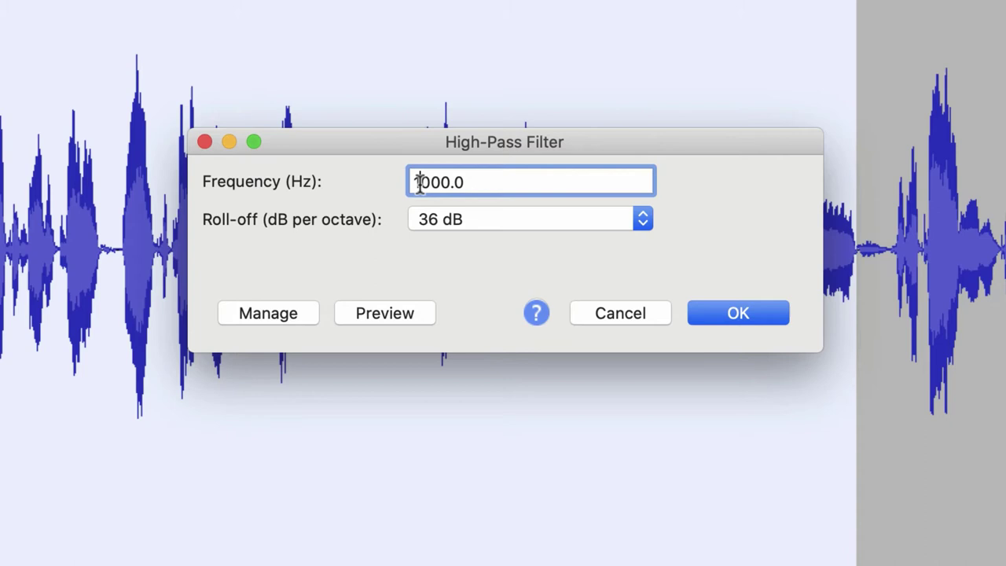
key(BackSpace)
text(2)
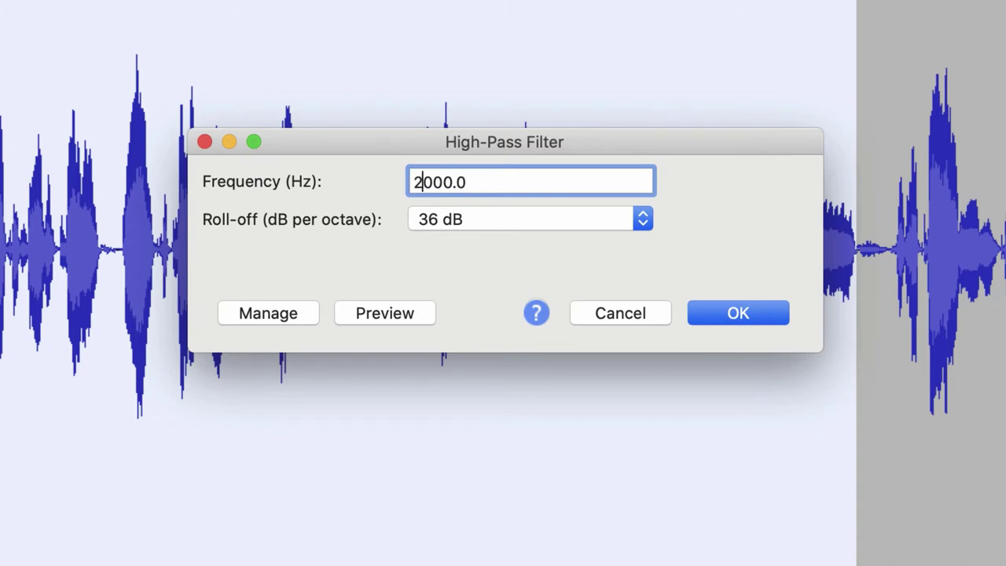
click(649, 222)
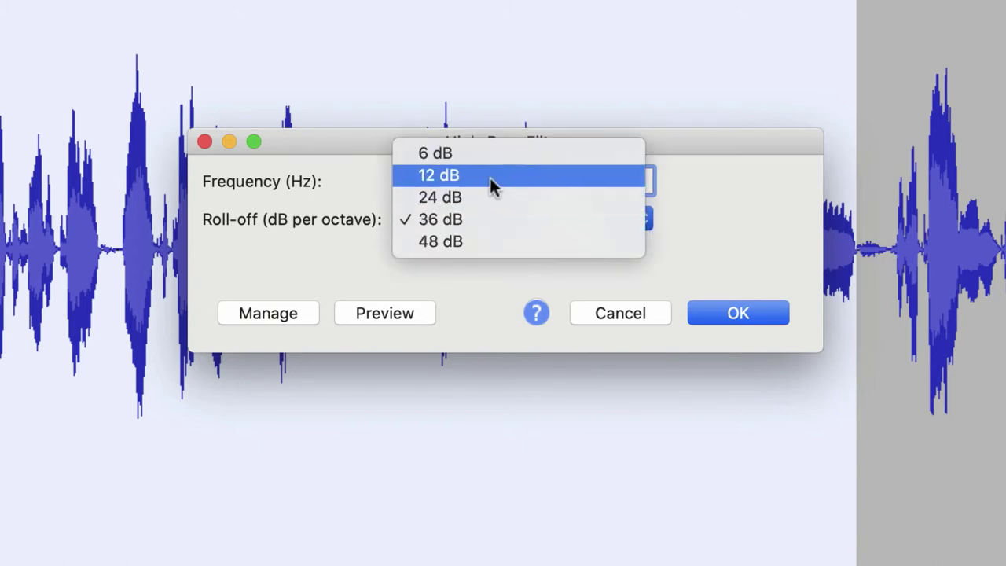
click(455, 156)
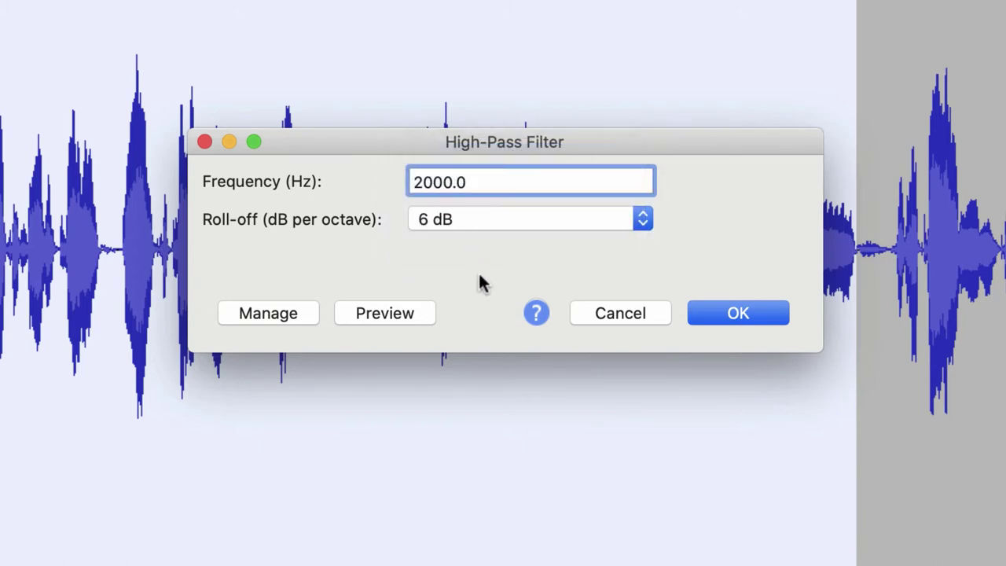
click(382, 311)
- Open and dismiss the Manage presets menu, then cancel the High-Pass Filter without applying it
click(275, 313)
mouse_move(296, 420)
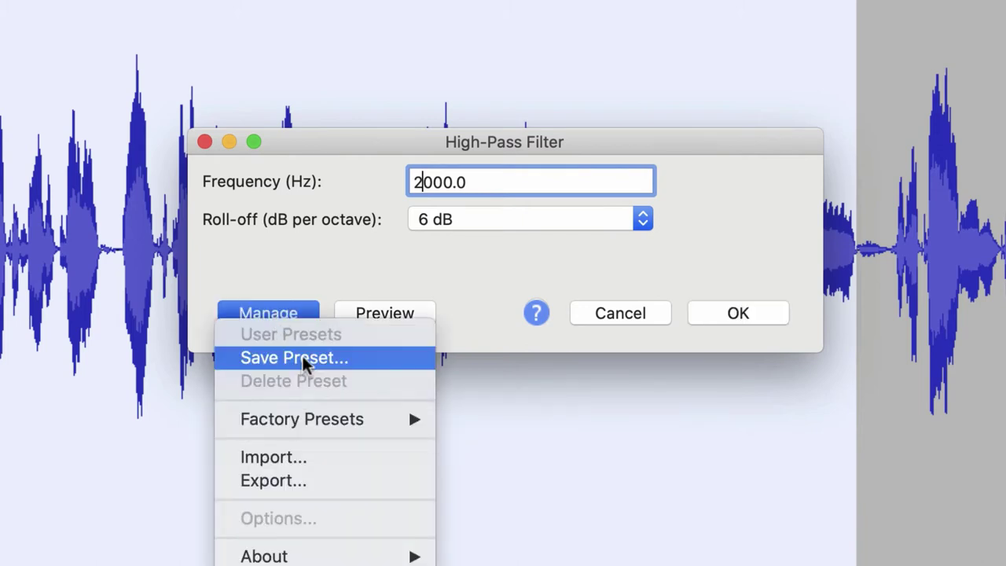
click(303, 231)
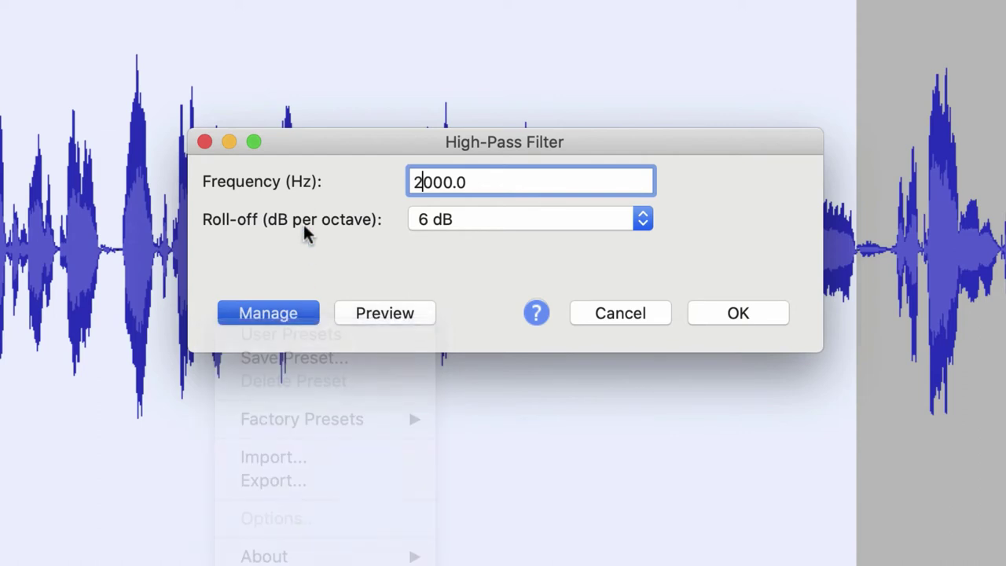
click(627, 311)
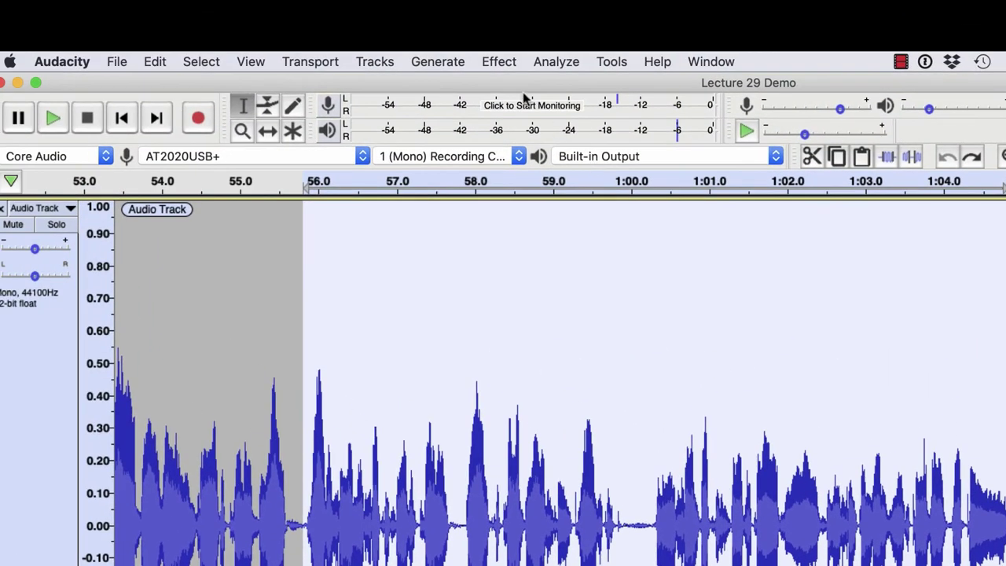
- Choose Low-Pass Filter from the Effect menu for the selected audio
click(507, 62)
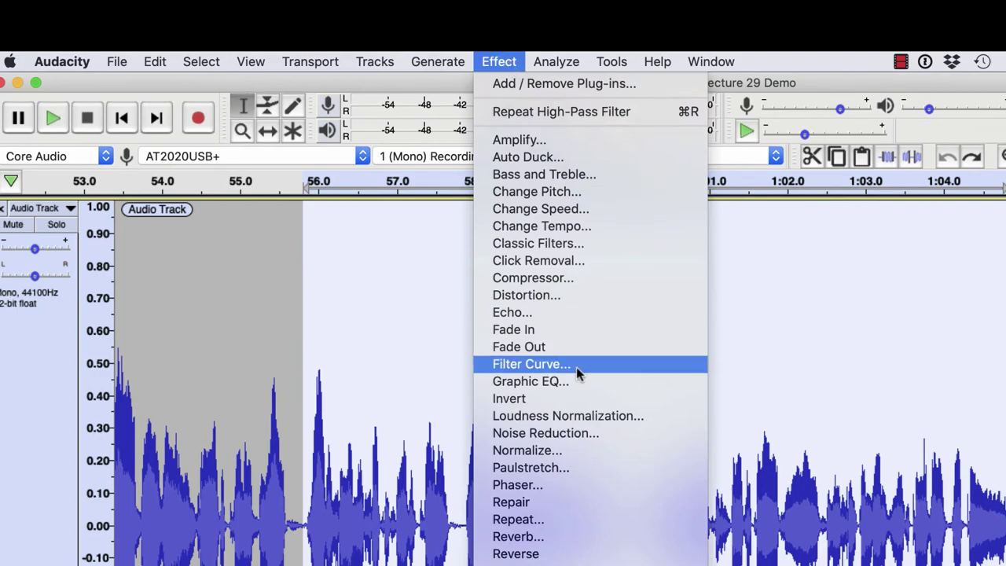
scroll(577, 373, down, 10)
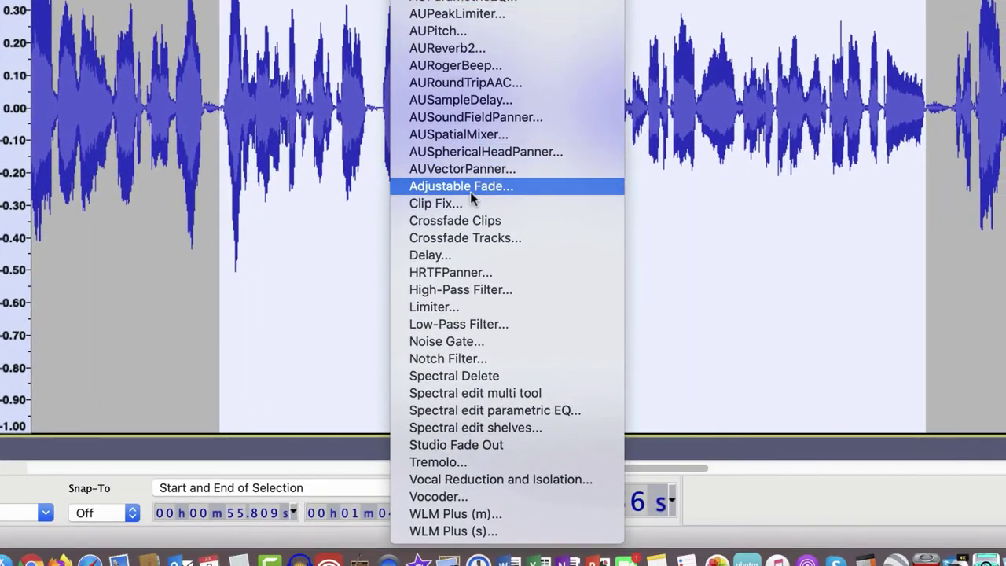
click(466, 323)
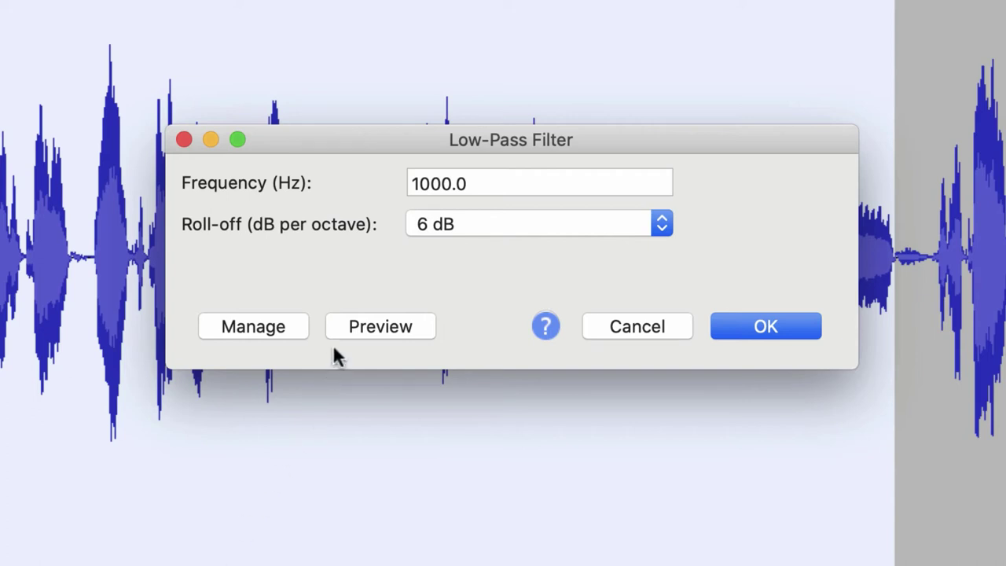
- Preview the low-pass filter at 1000 Hz with 6 dB roll-off
click(366, 328)
- Change the low-pass cutoff from 1000 to 600 Hz and preview it
click(416, 184)
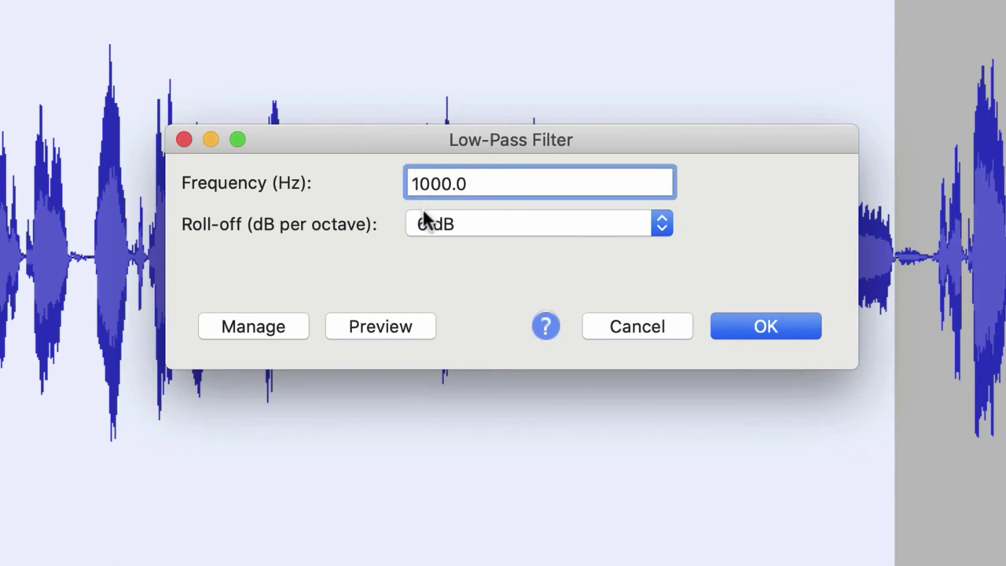
key(Delete)
key(BackSpace)
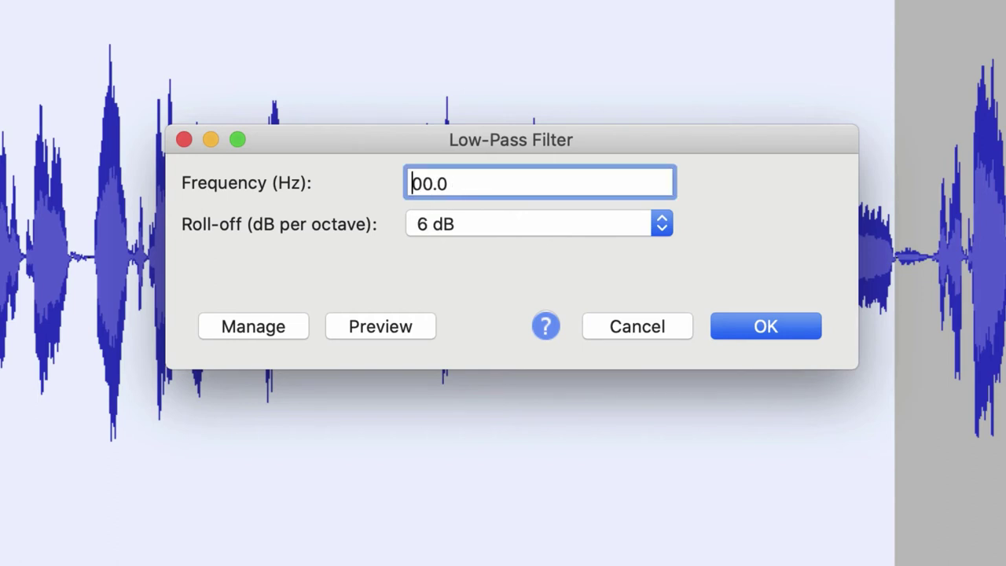
text(6)
click(382, 327)
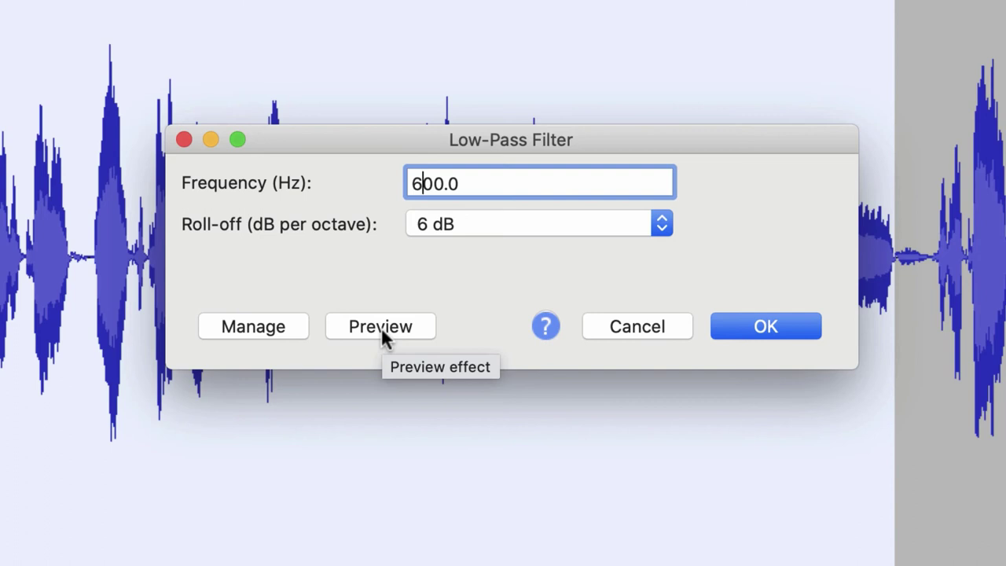
- Set the low-pass roll-off to 36 dB per octave and preview it at 600 Hz
click(662, 224)
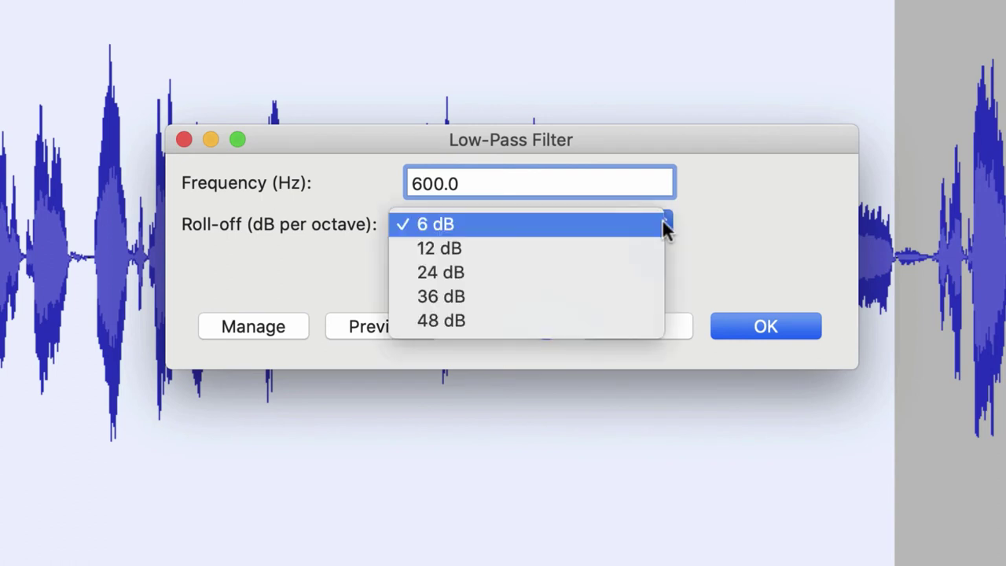
click(503, 299)
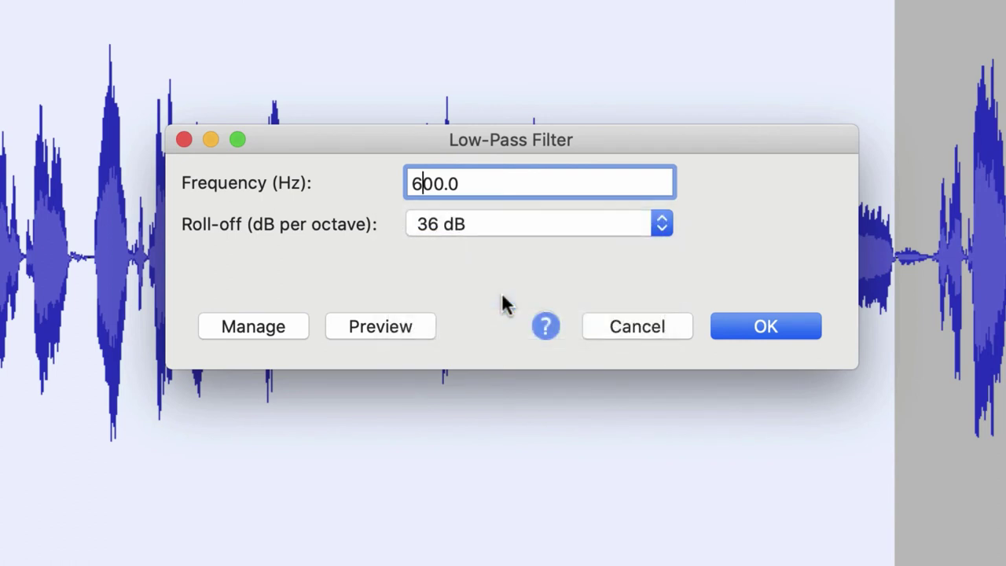
click(381, 325)
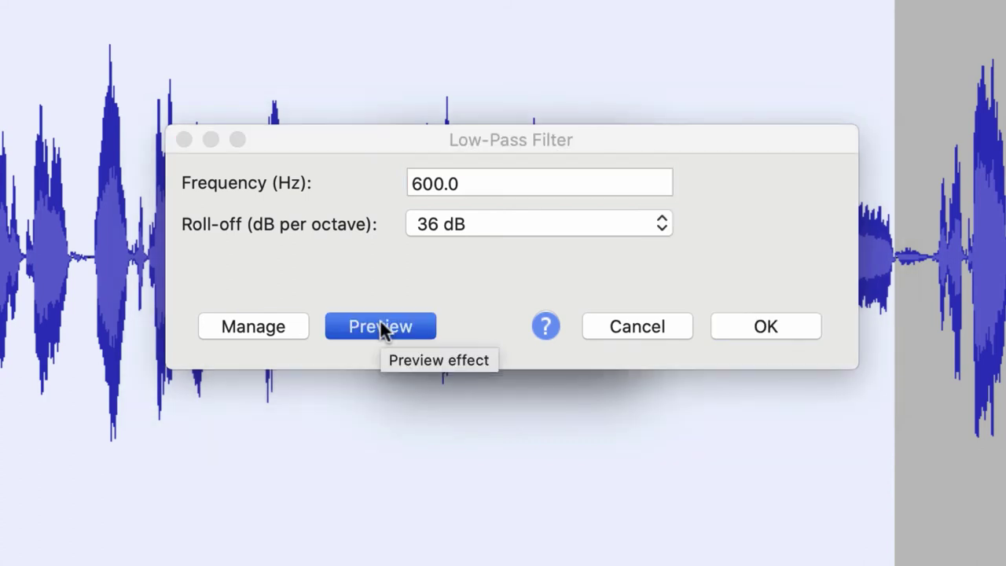